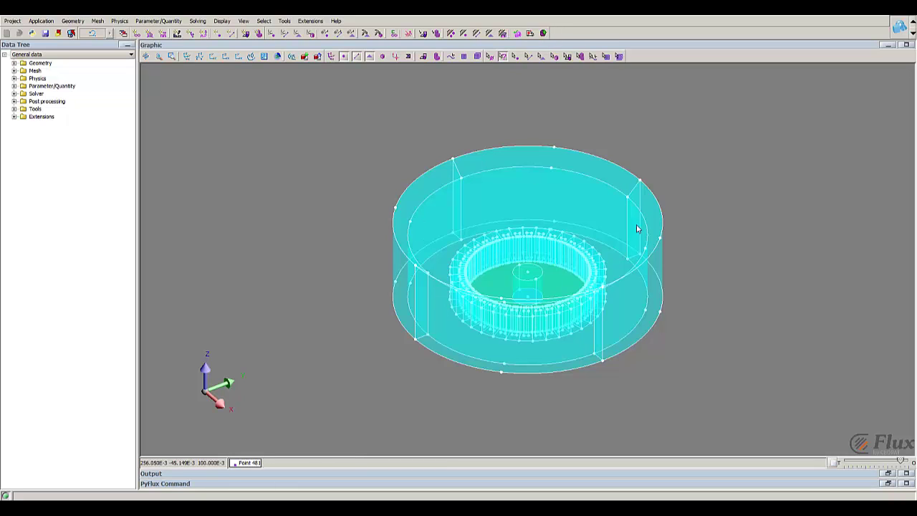
- Convert the geometry into a modeller object and inspect the ring and central cylinder
click(544, 34)
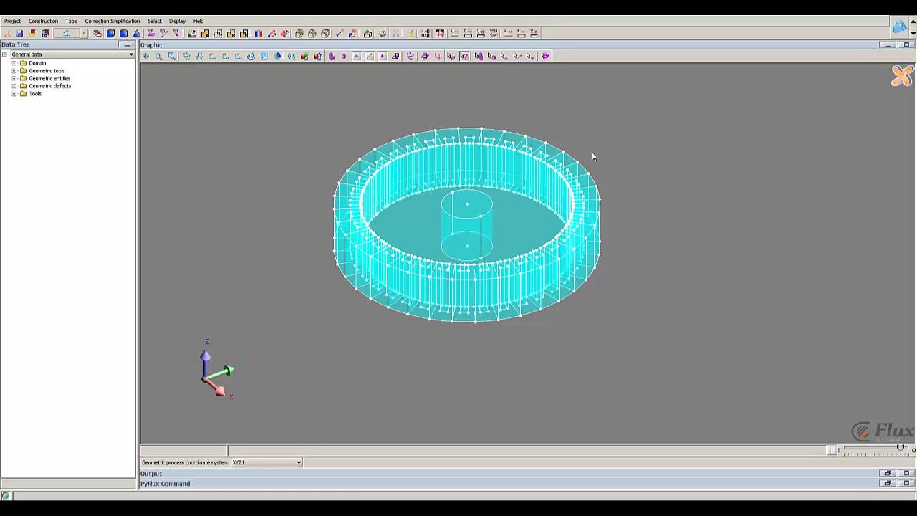
middle_drag(510, 244, 522, 263)
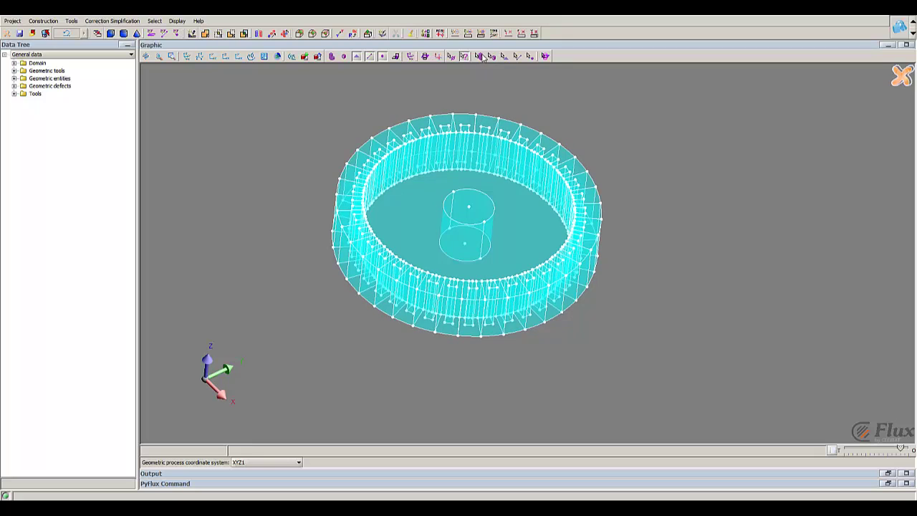
click(478, 56)
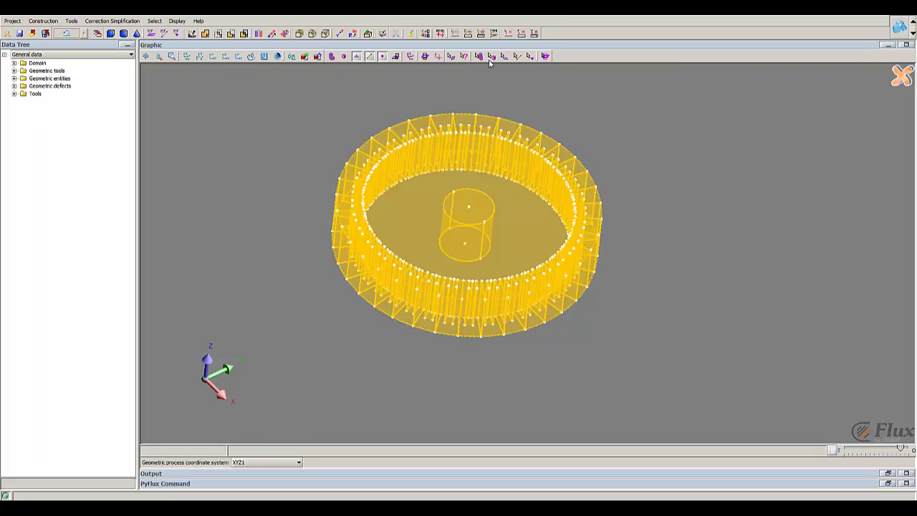
click(492, 56)
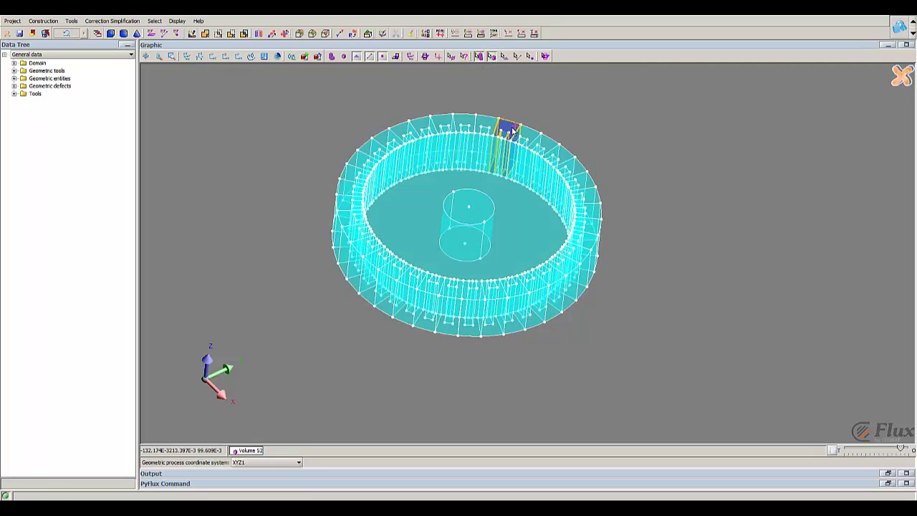
click(478, 56)
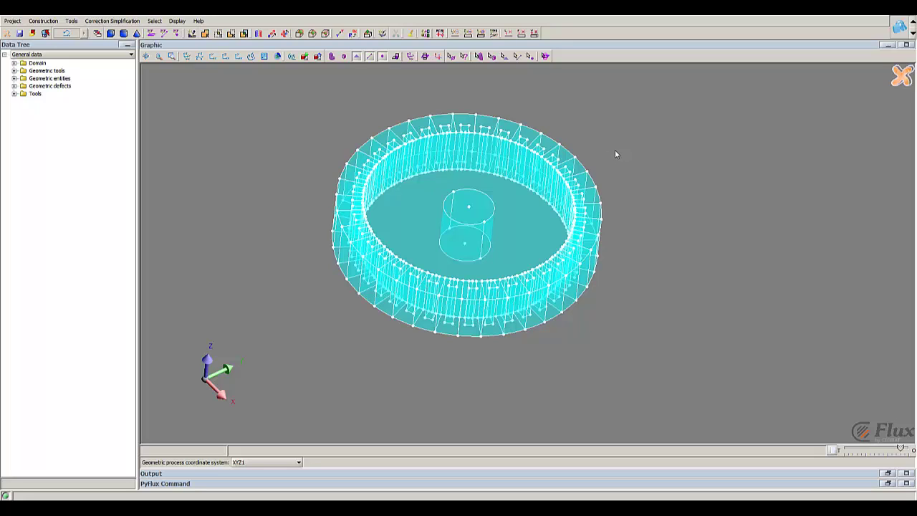
middle_drag(565, 179, 547, 214)
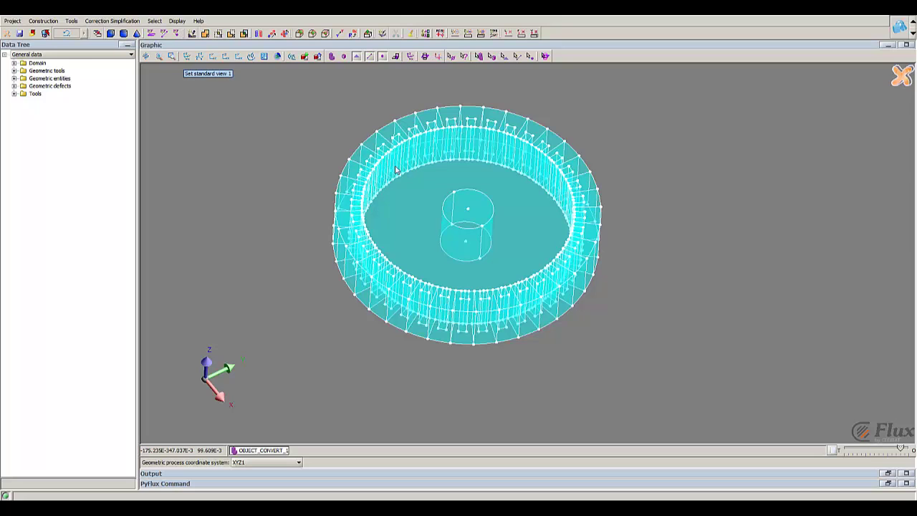
click(469, 272)
click(147, 55)
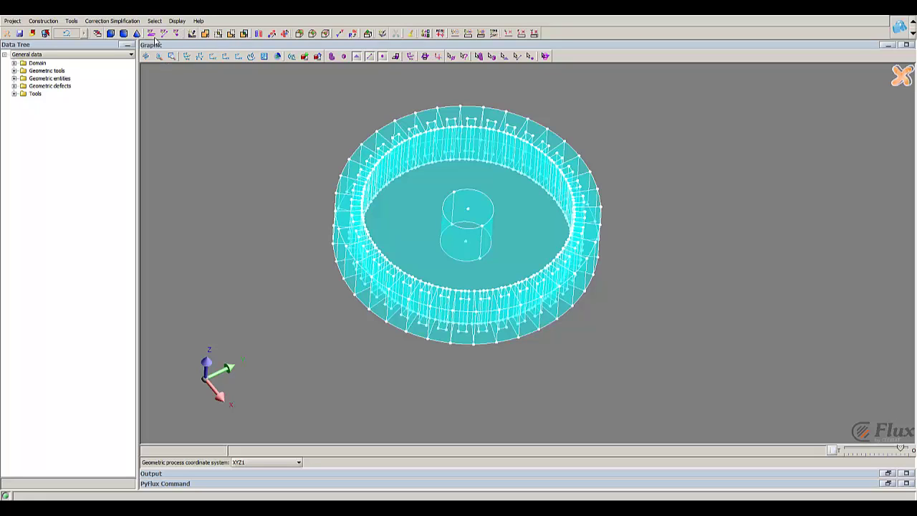
- Create Cylinder_1 centred at (190, 0, 0) with radius 10 and height 150
click(124, 33)
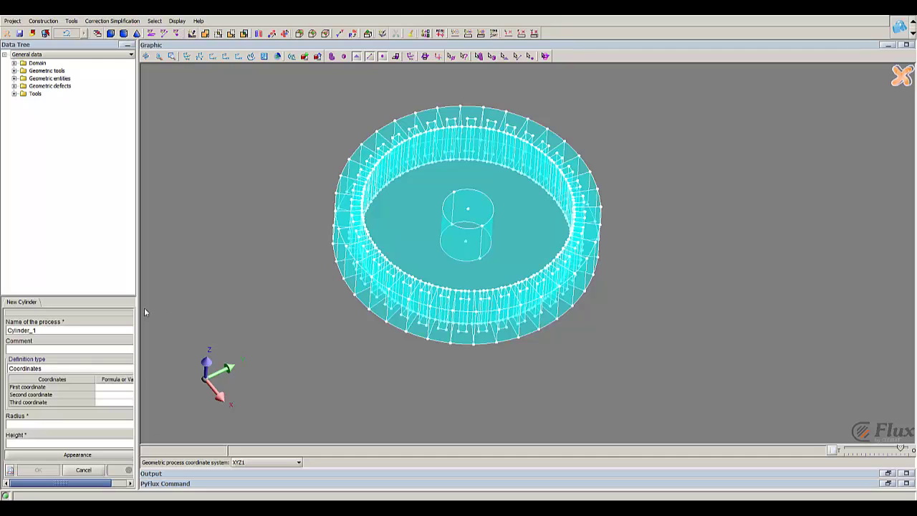
drag(137, 306, 181, 311)
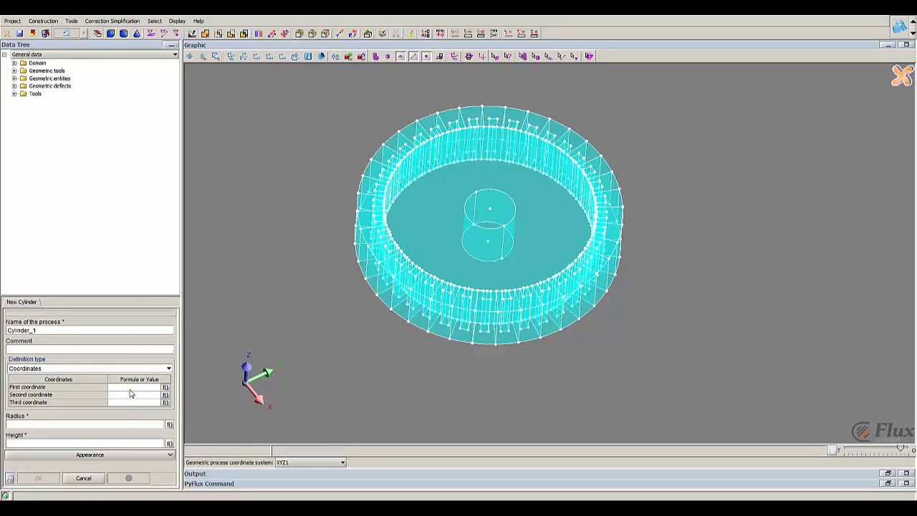
click(131, 389)
text(190)
key(Return)
text(0)
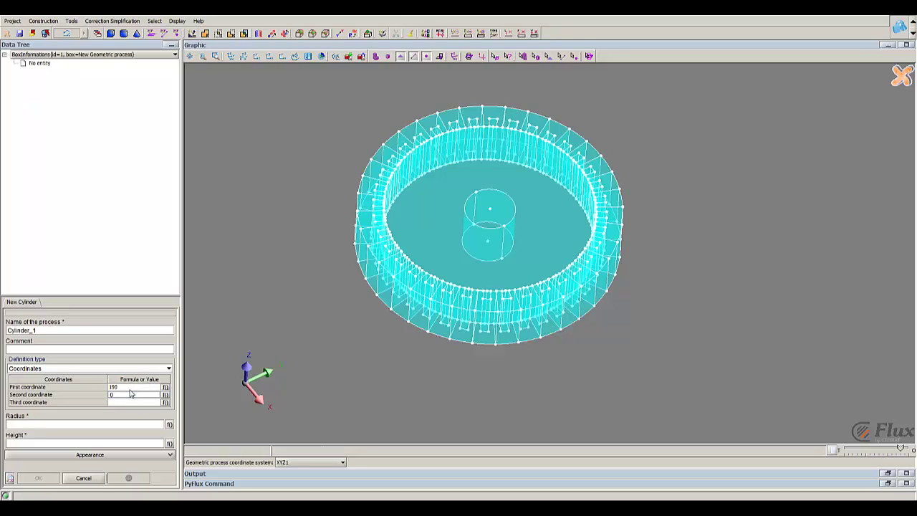
key(Return)
text(0)
click(132, 425)
text(10)
click(115, 444)
text(15)
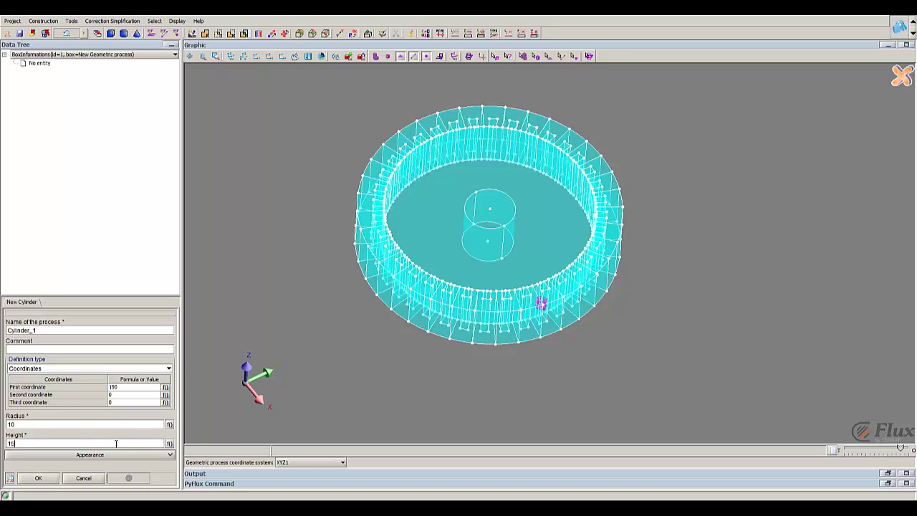
text(0)
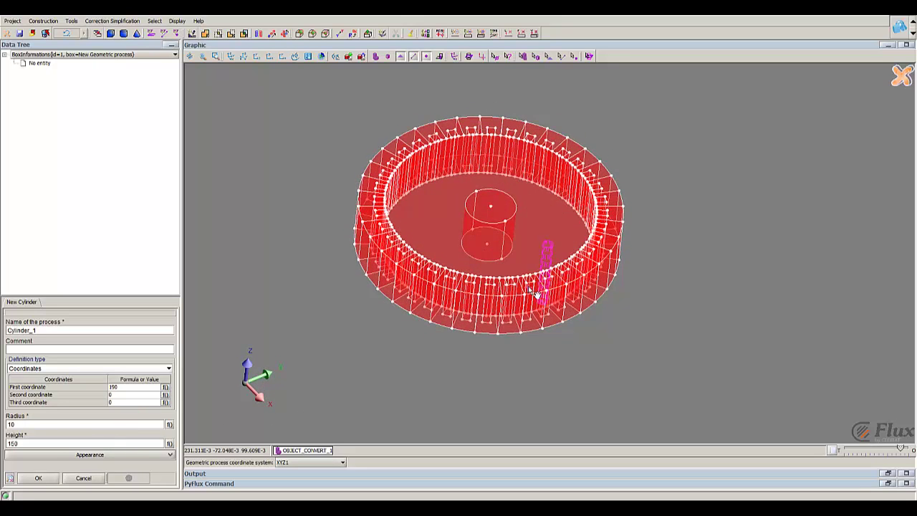
click(38, 477)
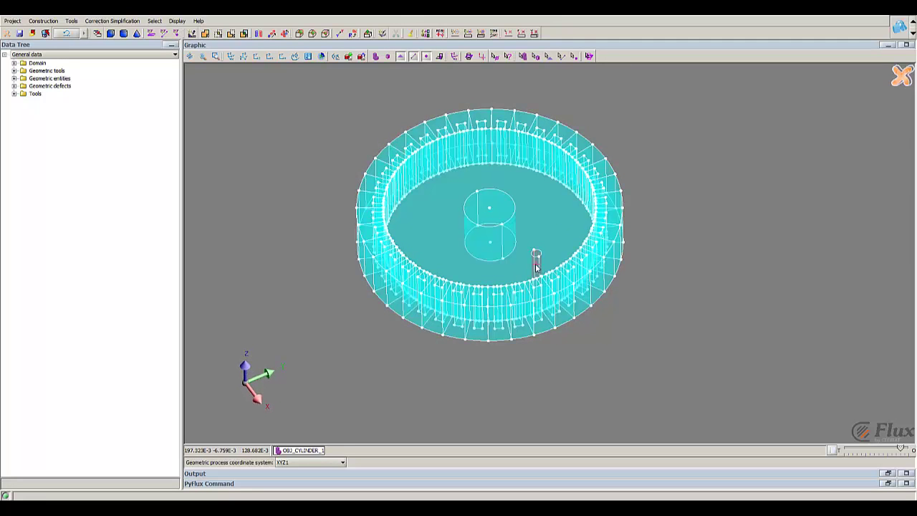
- Draw an axis line through the central cylinder's top and bottom centre points
click(164, 34)
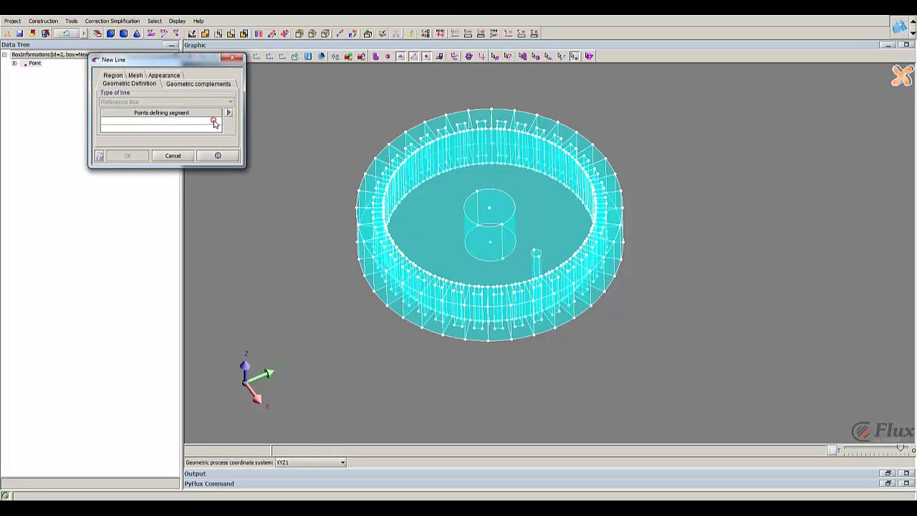
click(216, 120)
click(493, 230)
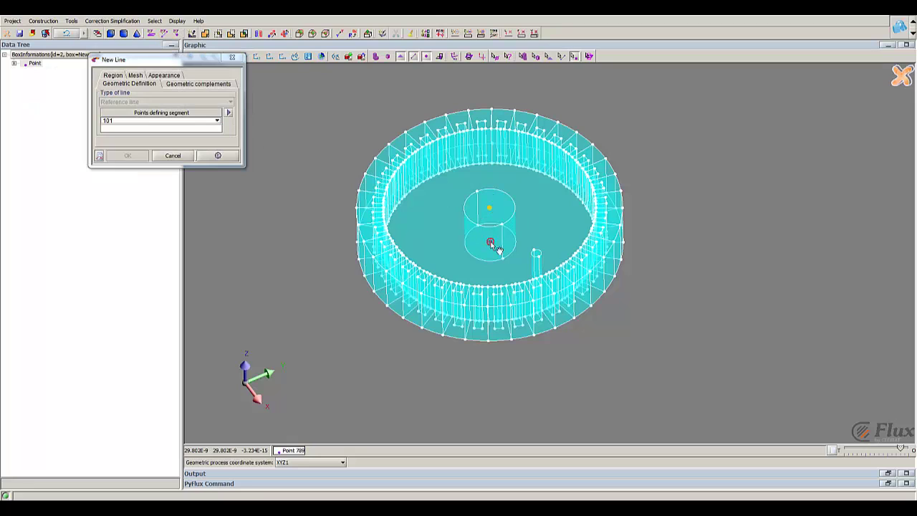
click(490, 240)
click(172, 156)
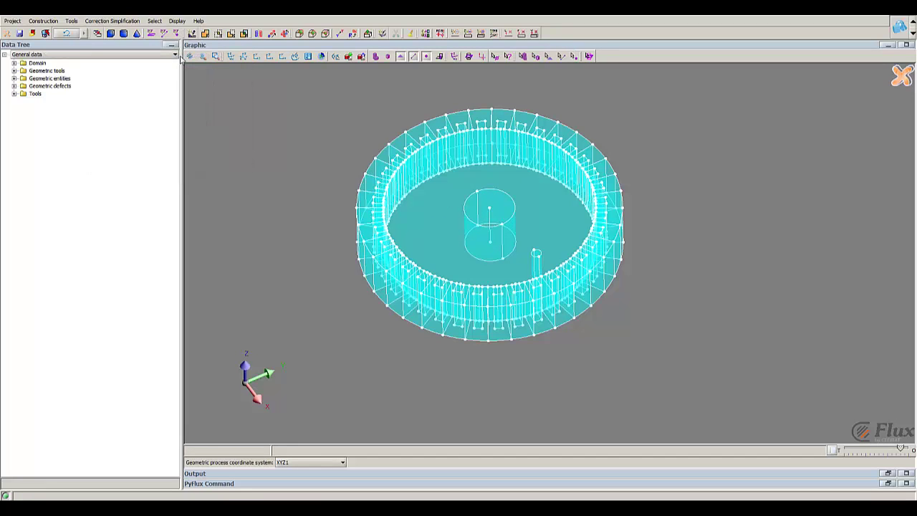
- Repeat Cylinder_1 circularly about the axis line at 45° with 7 repetitions
click(72, 21)
mouse_move(97, 94)
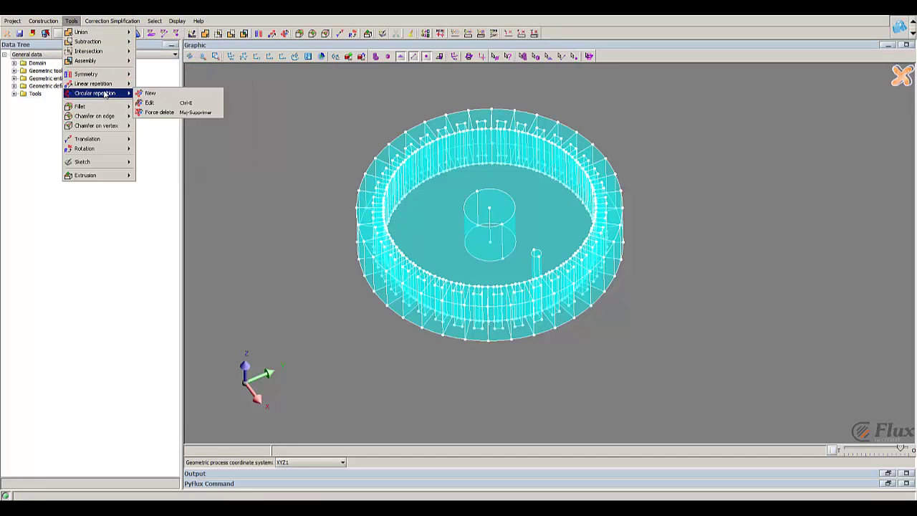
click(172, 92)
click(129, 350)
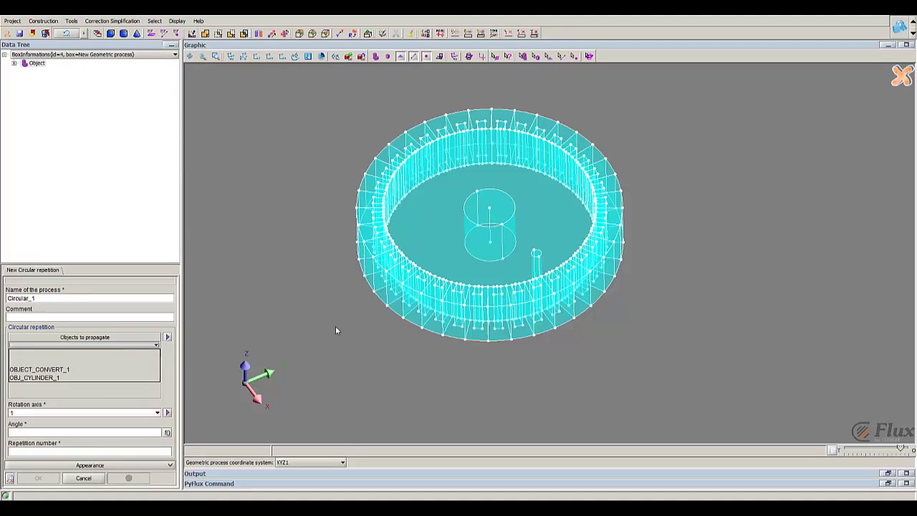
click(535, 254)
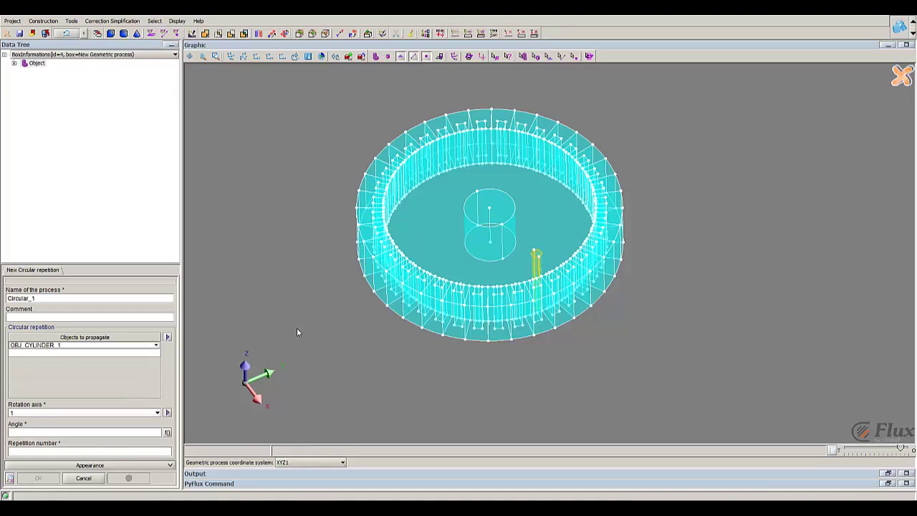
click(39, 413)
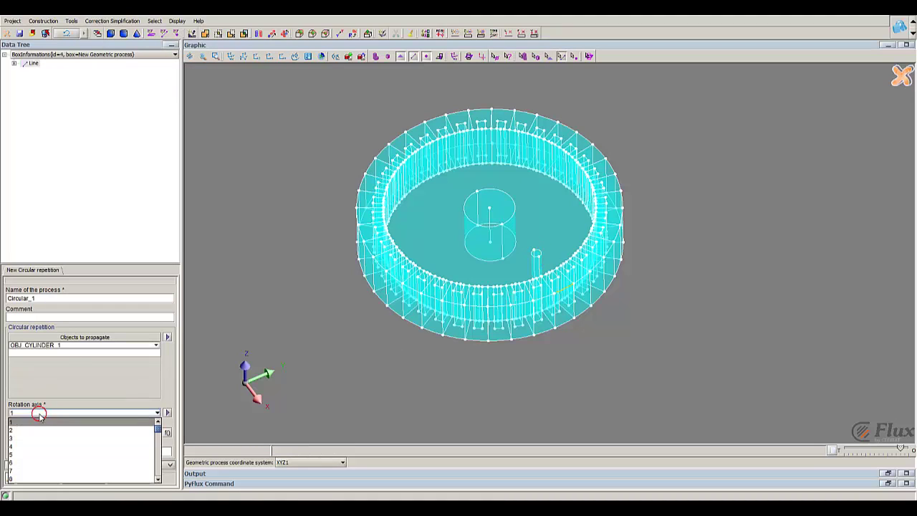
click(490, 216)
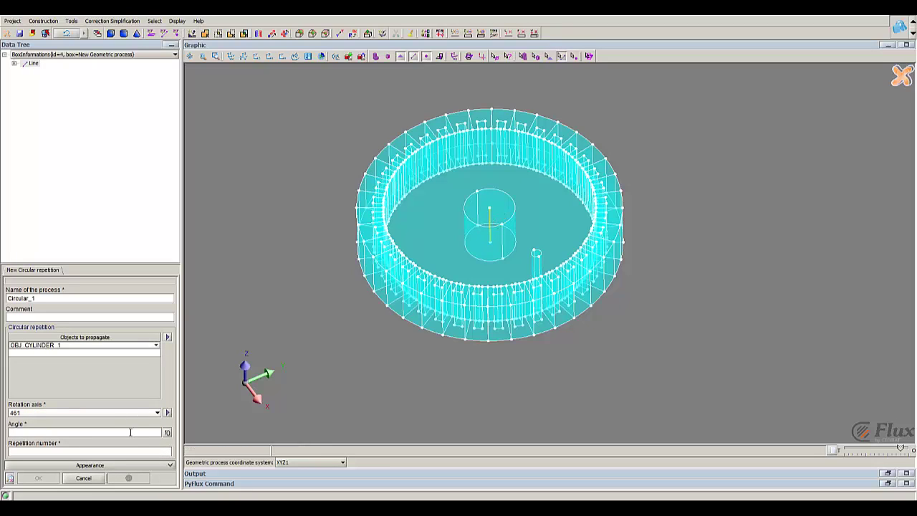
click(131, 432)
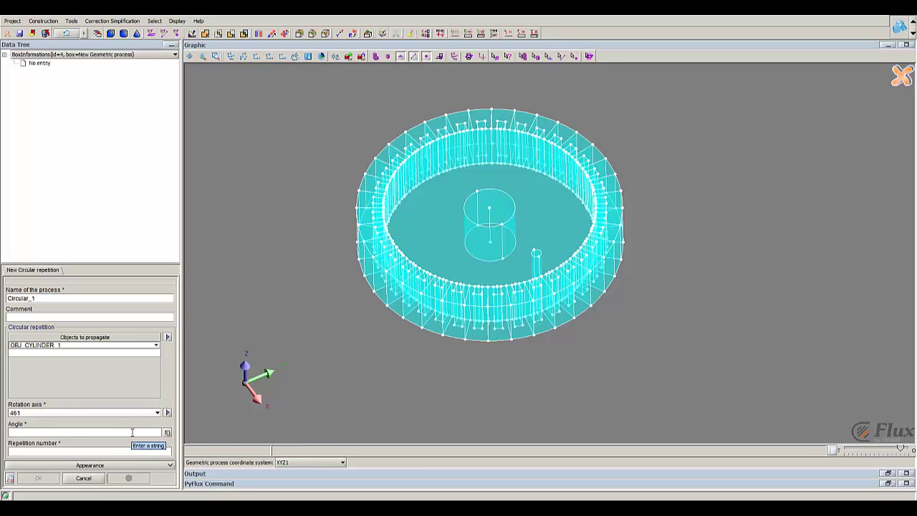
text(45)
click(94, 449)
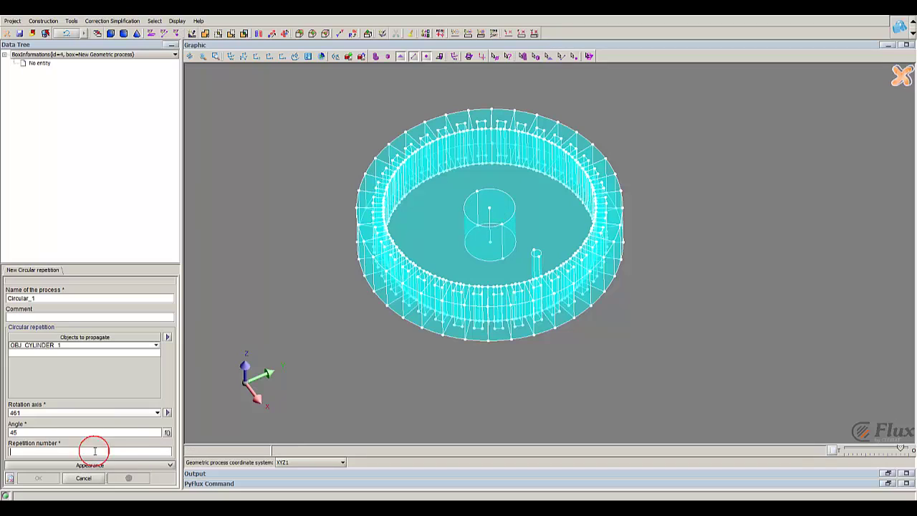
text(7)
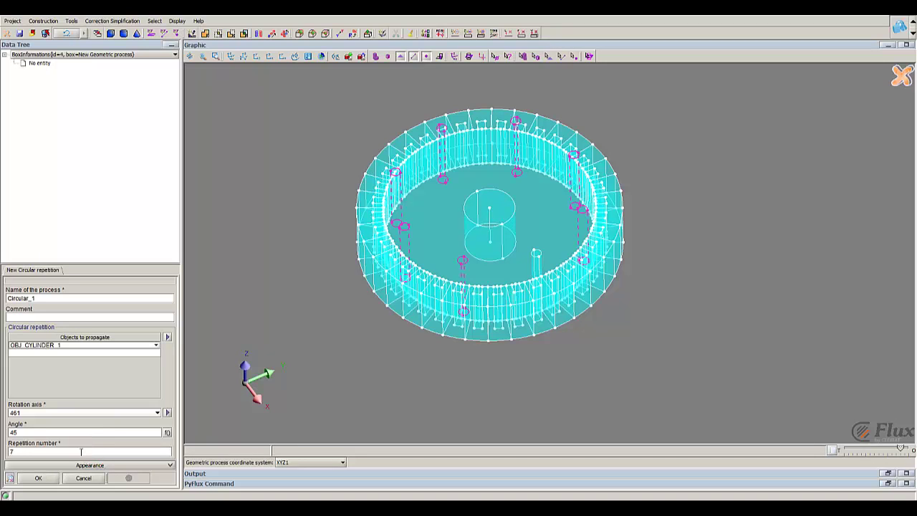
click(22, 494)
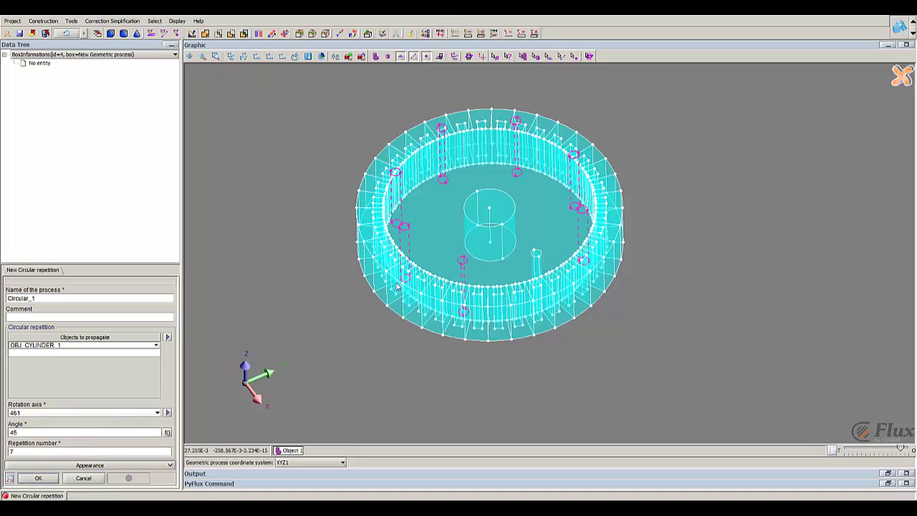
key(Return)
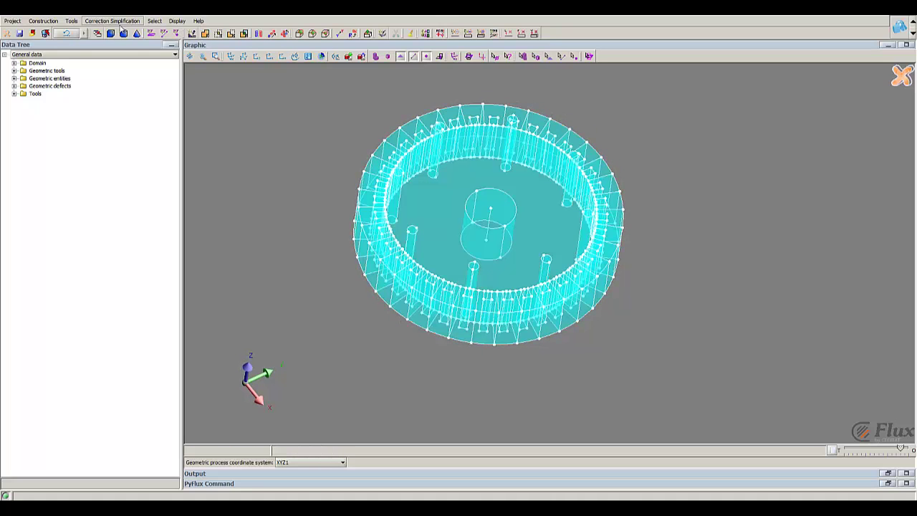
- Subtract all eight cylinders from ring OBJECT_CONVERT_1, creating Subtraction_1 with eight holes
click(72, 21)
mouse_move(88, 41)
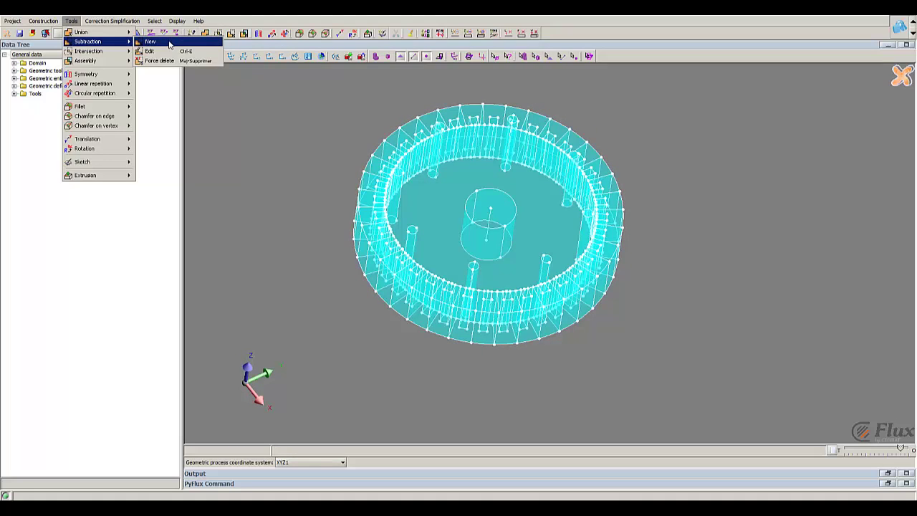
click(169, 45)
click(117, 394)
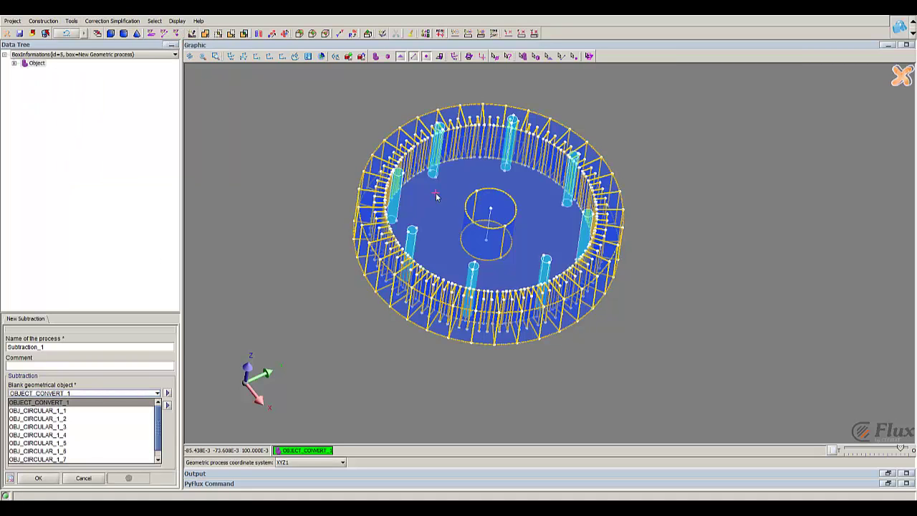
click(435, 194)
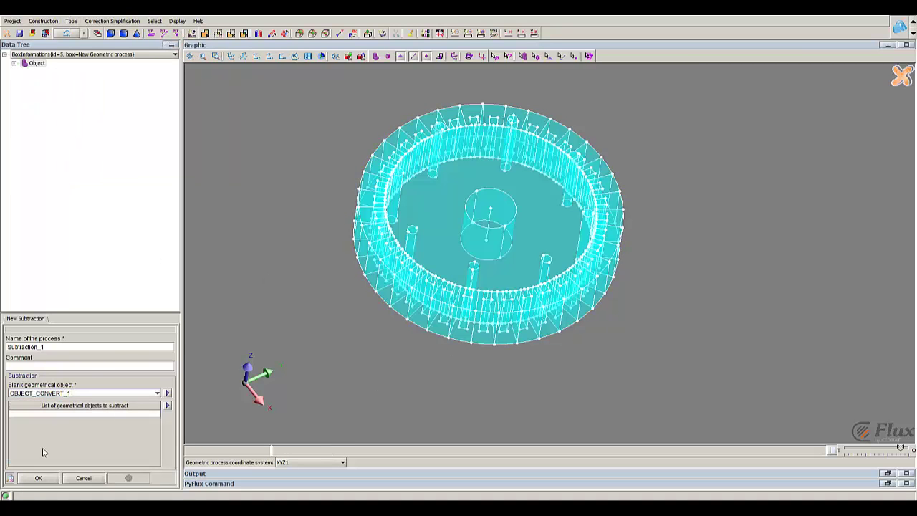
click(67, 413)
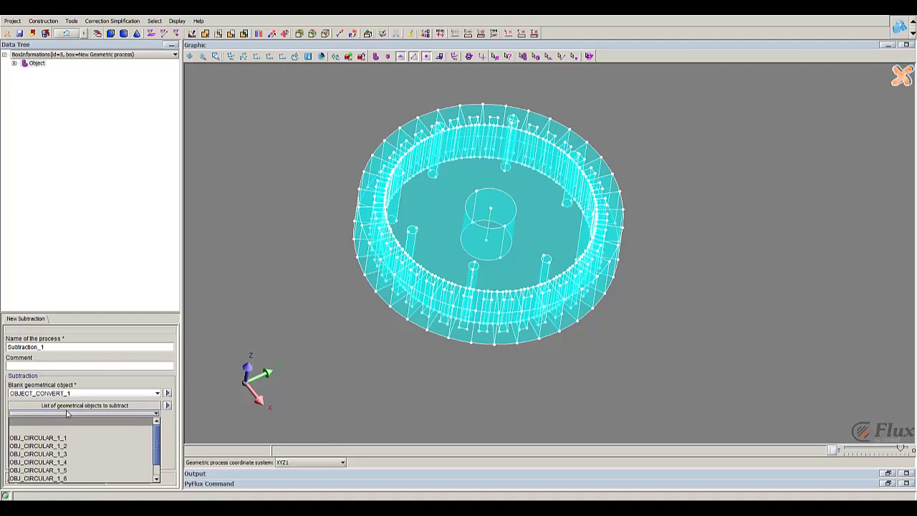
click(167, 405)
click(185, 421)
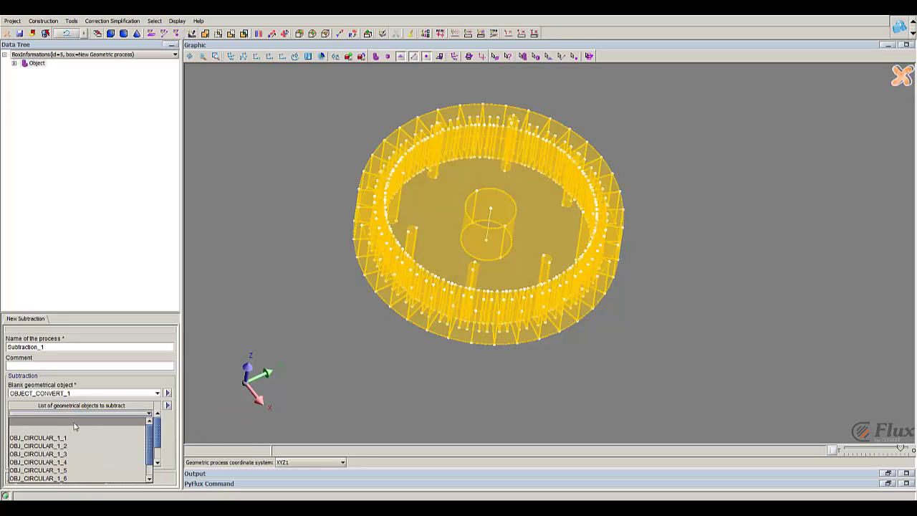
scroll(152, 449, down, 1)
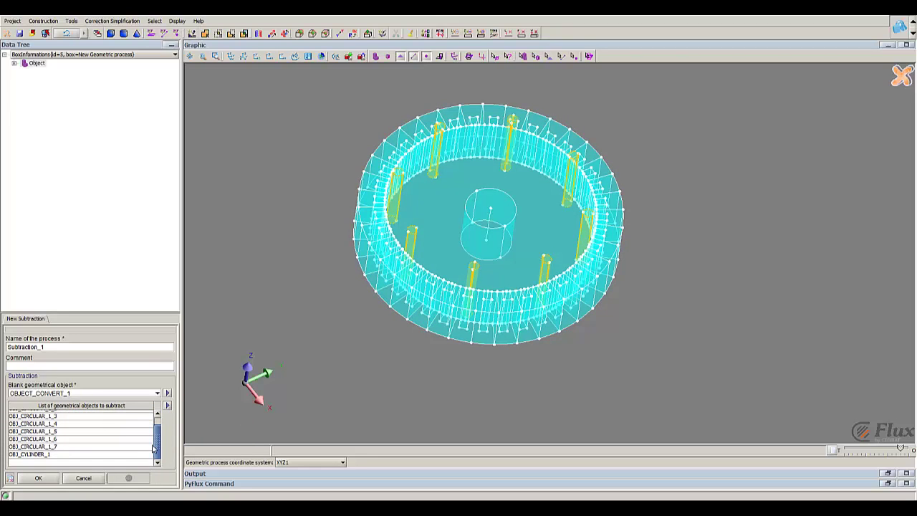
click(39, 479)
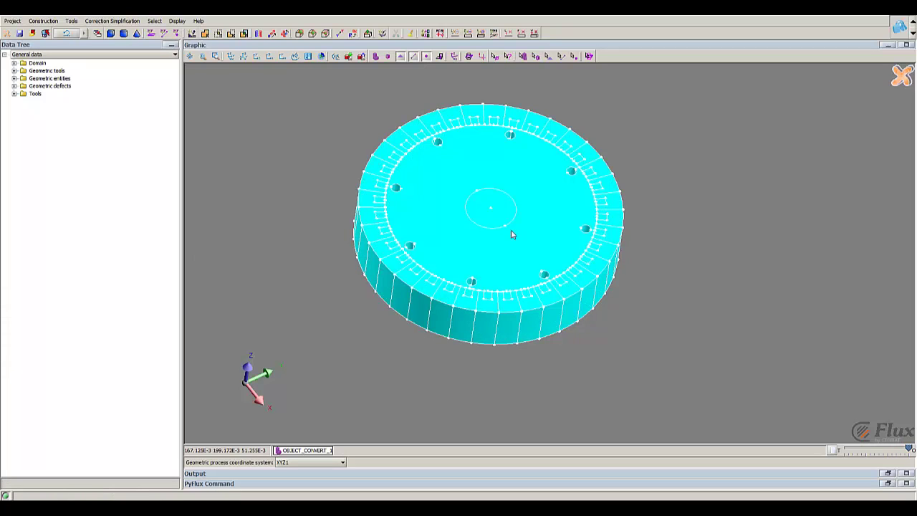
mouse_move(511, 230)
mouse_down()
mouse_move(493, 296)
mouse_move(512, 278)
mouse_move(510, 223)
mouse_up()
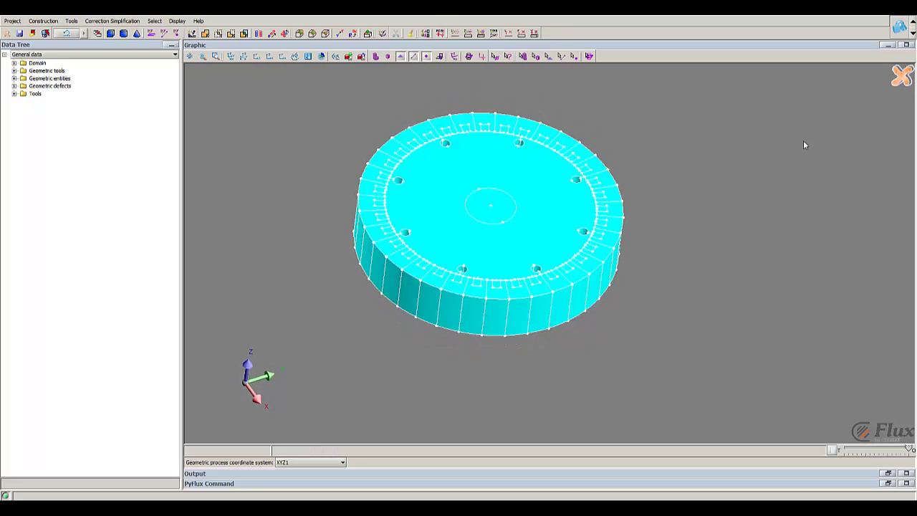
- Leave the geometry context and make the surrounding cylinder semi-transparent
click(902, 75)
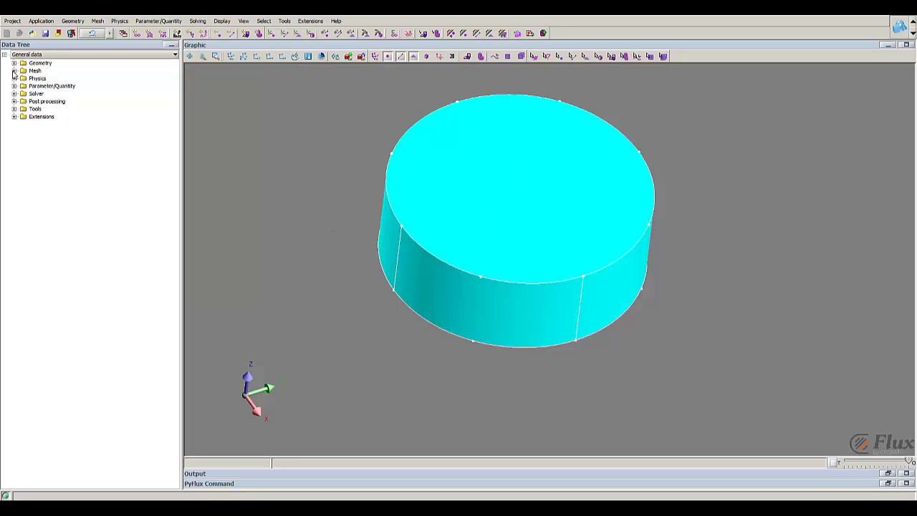
drag(903, 462, 886, 462)
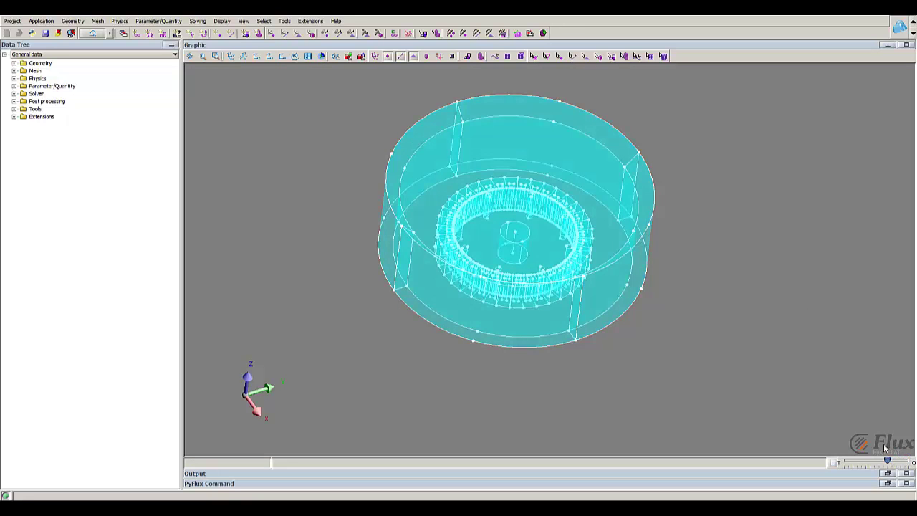
middle_drag(521, 236, 487, 222)
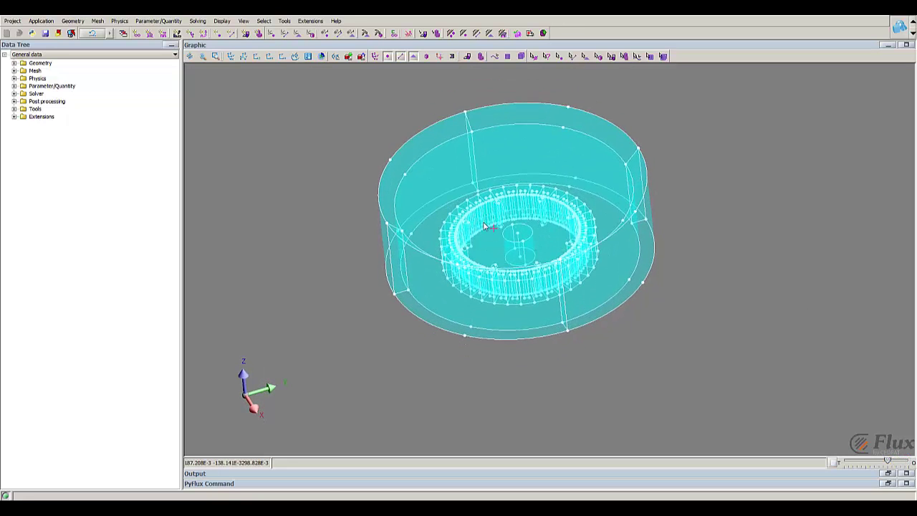
- Delete InfiniteBoxCylinder7 under Geometry > Domain > Infinite Box
click(14, 63)
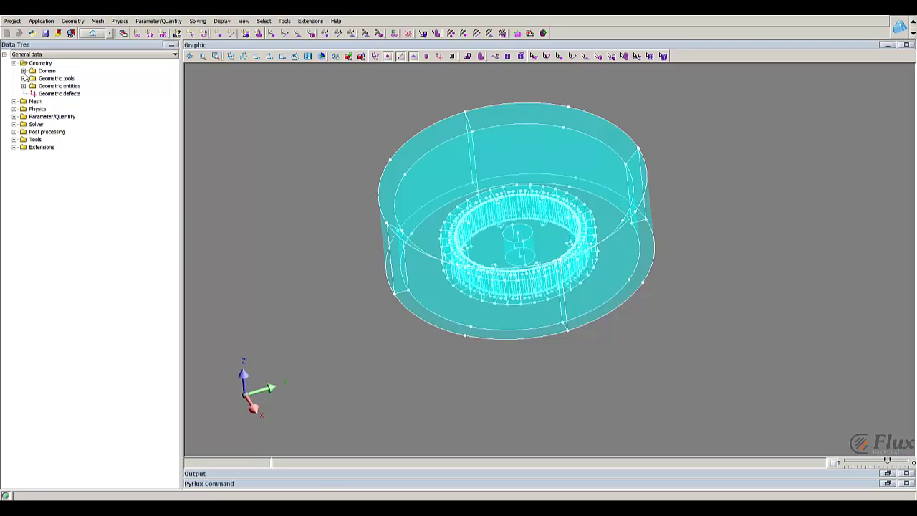
click(23, 71)
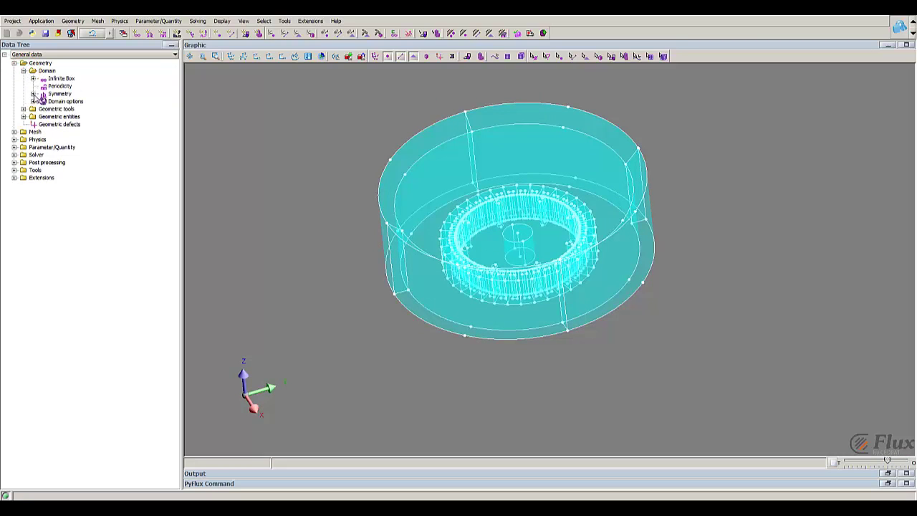
click(33, 78)
click(53, 86)
right_click(52, 86)
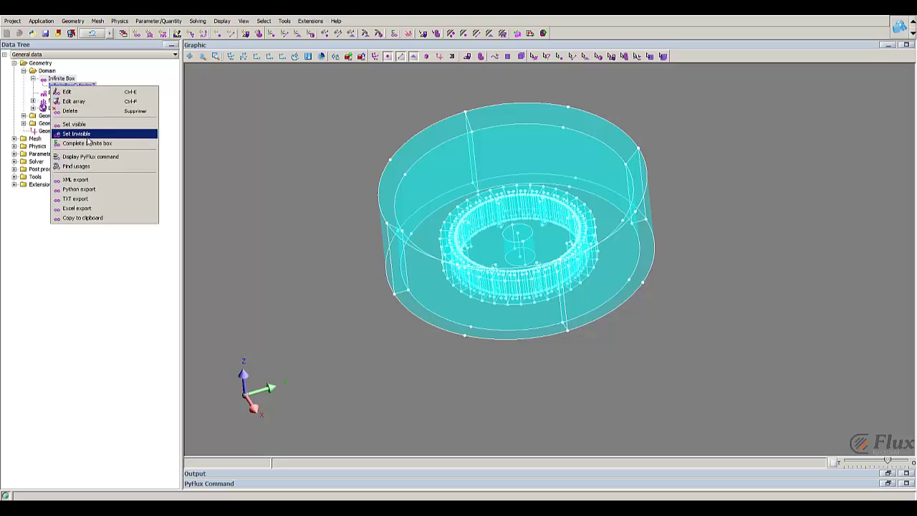
click(109, 110)
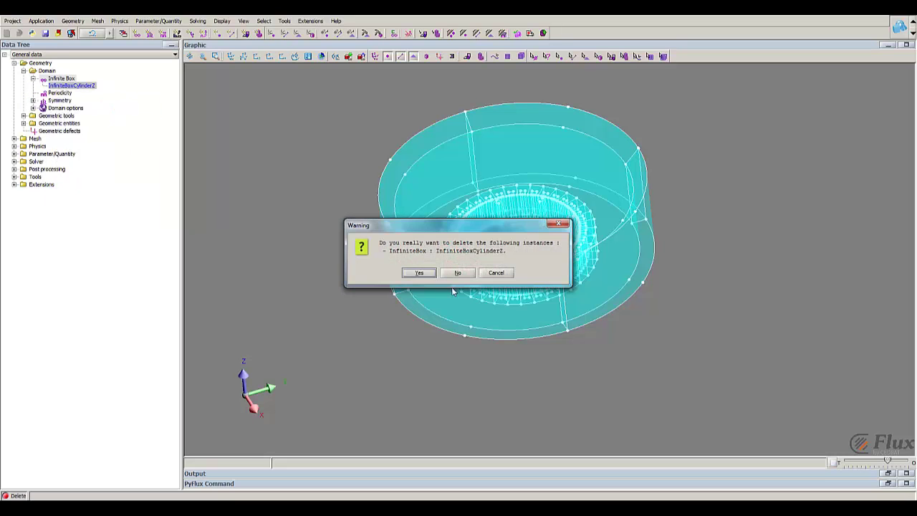
click(426, 278)
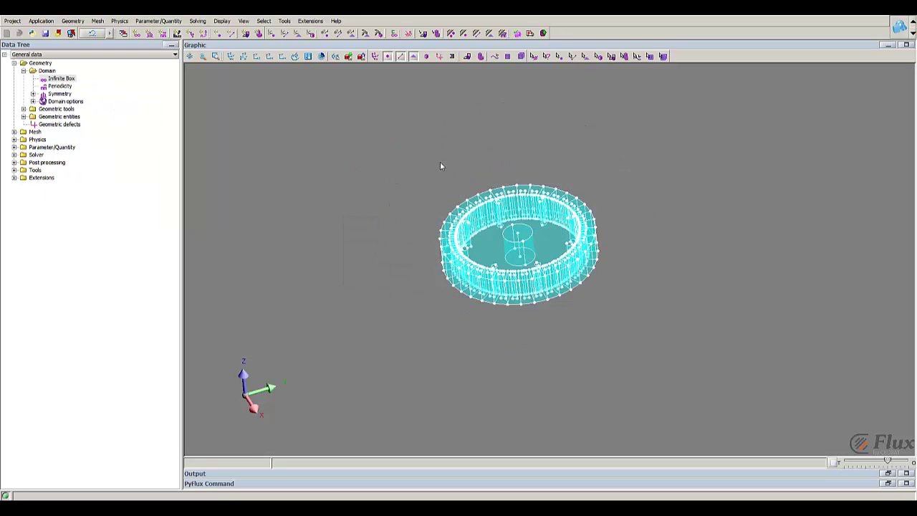
- Mesh all faces of the remaining geometry
click(98, 21)
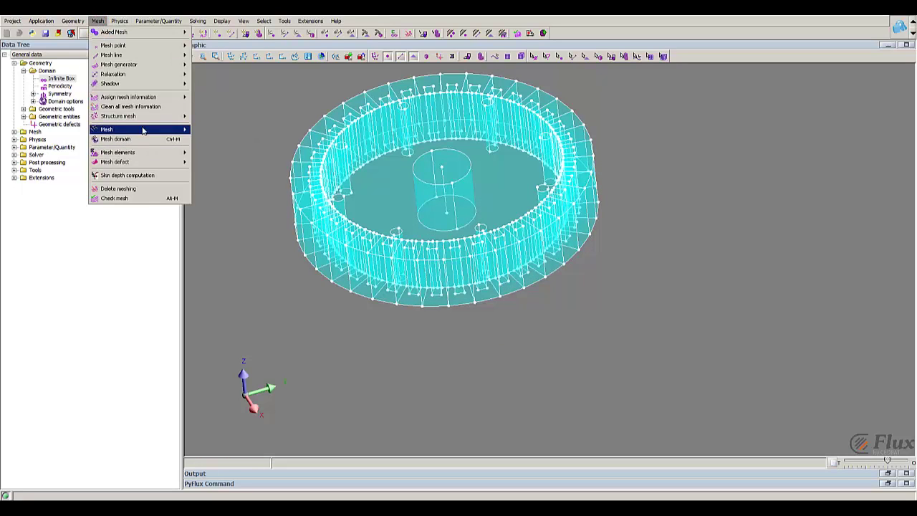
mouse_move(144, 130)
click(223, 139)
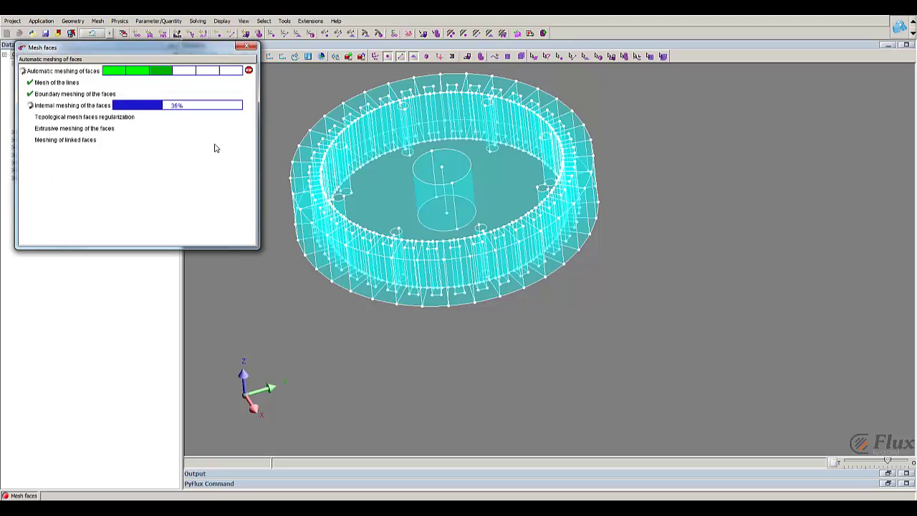